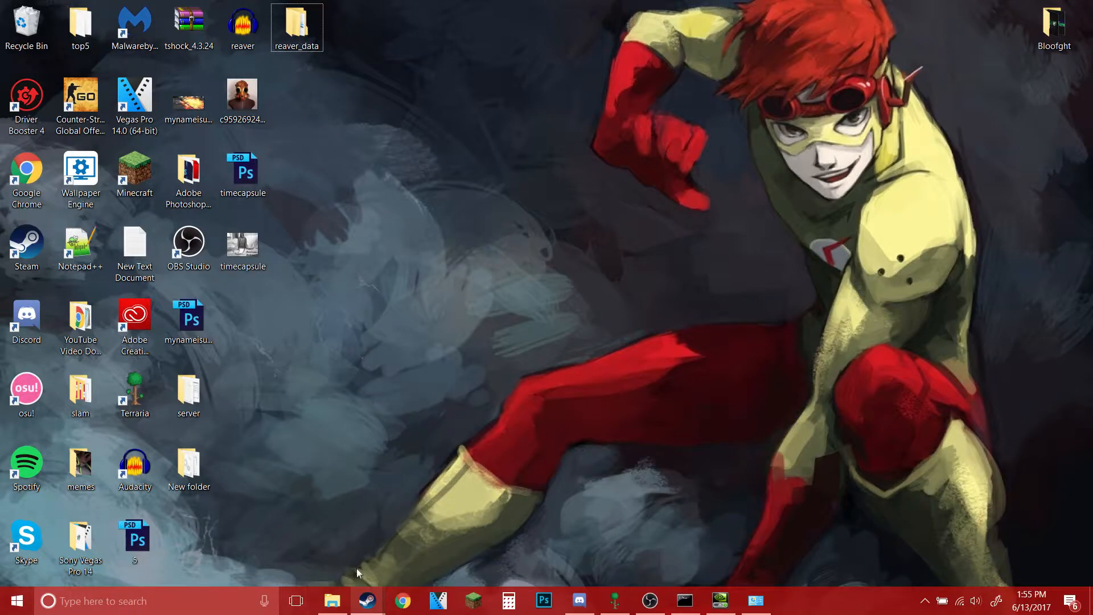
Browse from This PC into C: > Program Files (x86) > Steam.
click(332, 600)
click(45, 283)
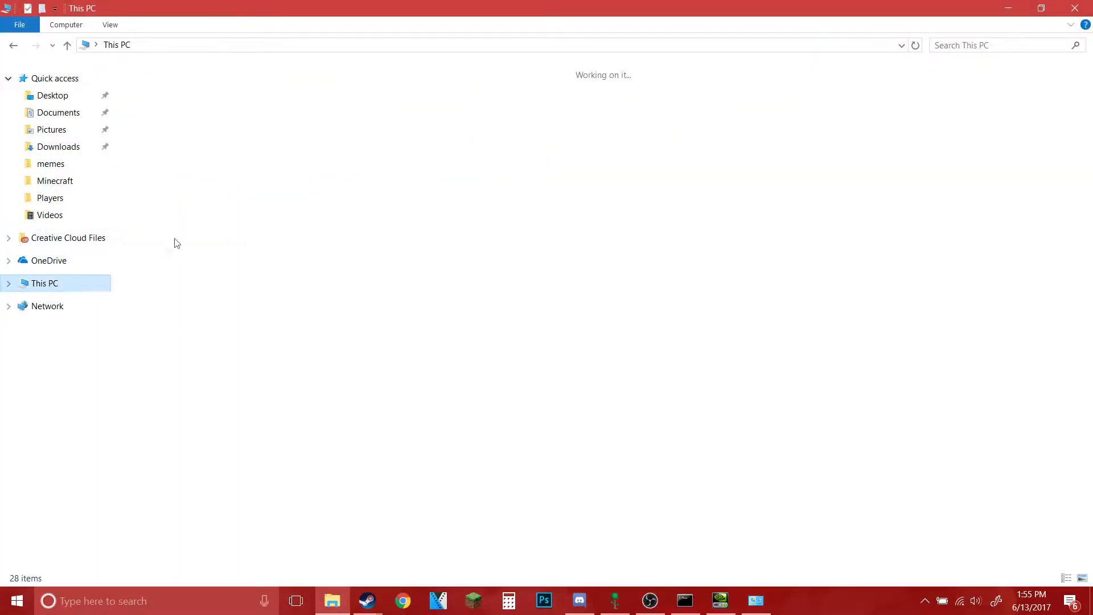
double_click(206, 196)
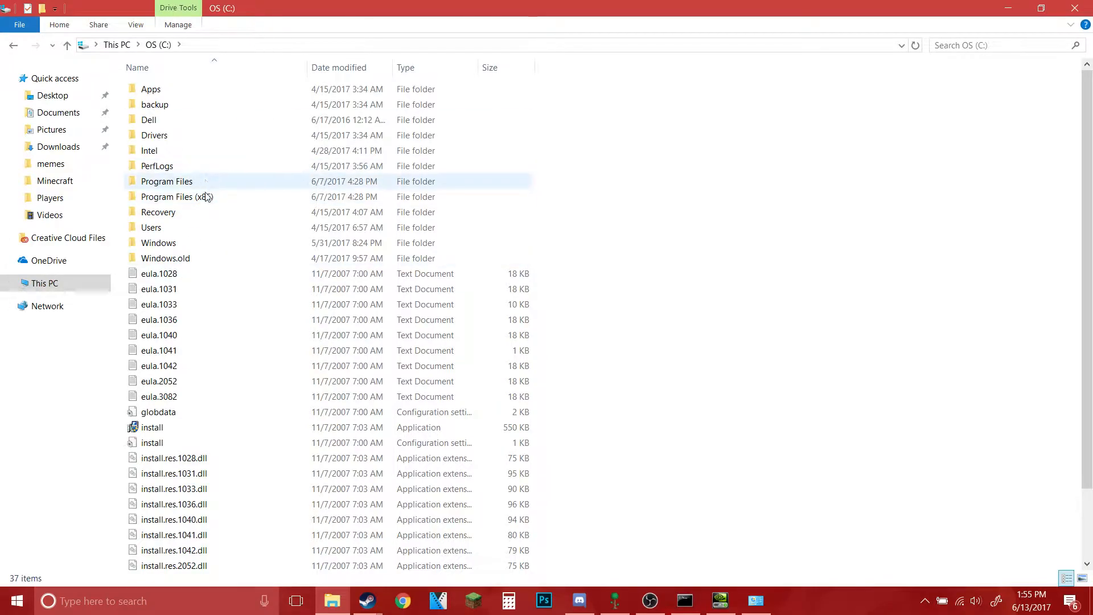
double_click(206, 197)
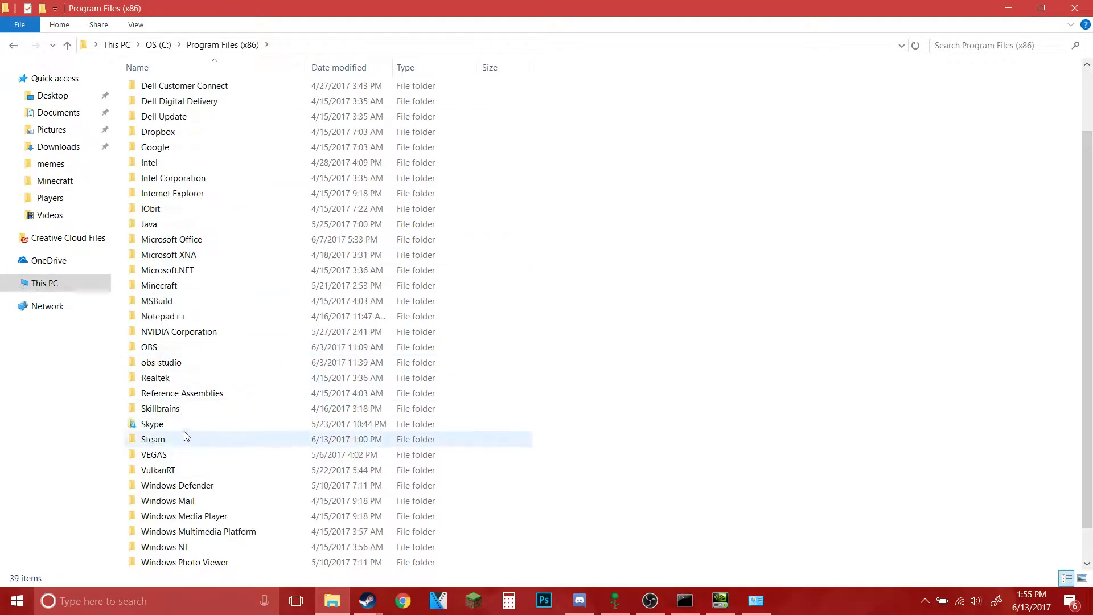
double_click(183, 442)
Continue into steamapps > common > Terraria and launch TerrariaServer.exe.
right_click(168, 341)
click(162, 350)
double_click(161, 351)
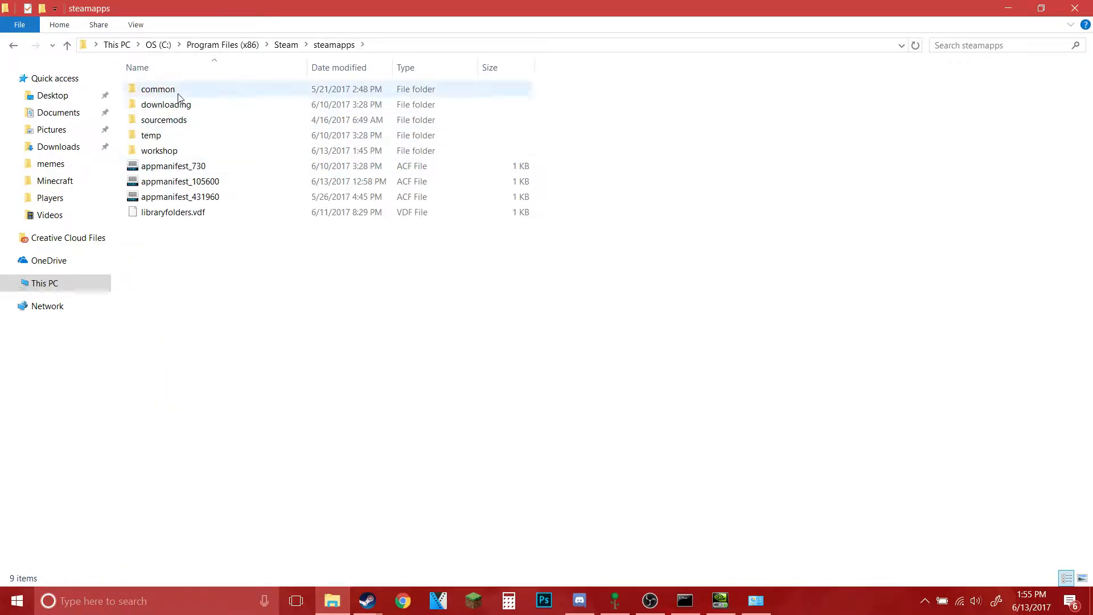
double_click(158, 89)
click(157, 167)
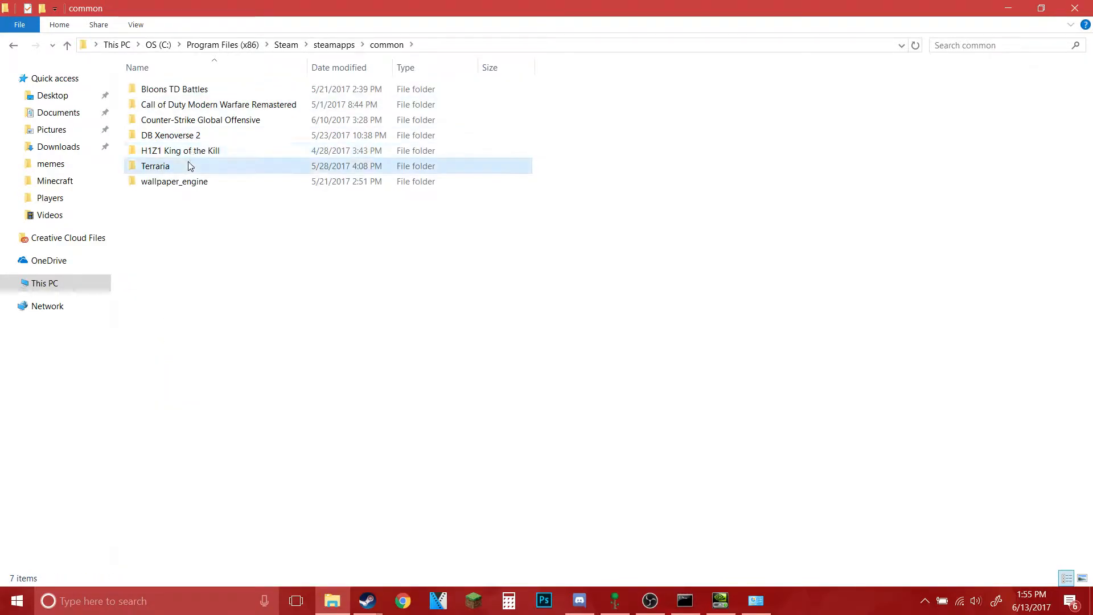
double_click(190, 165)
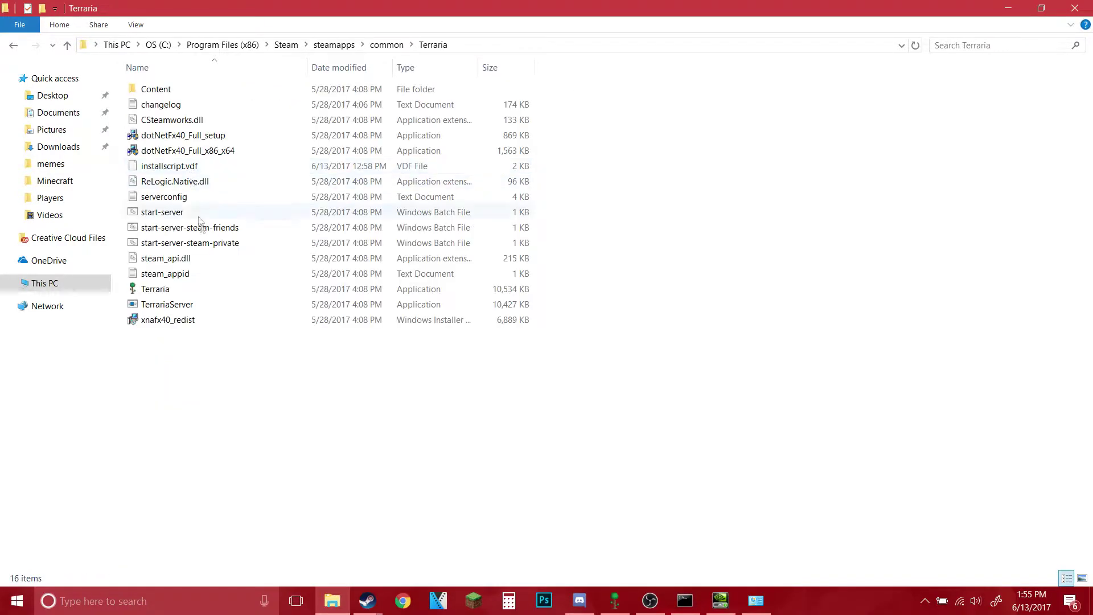
double_click(204, 304)
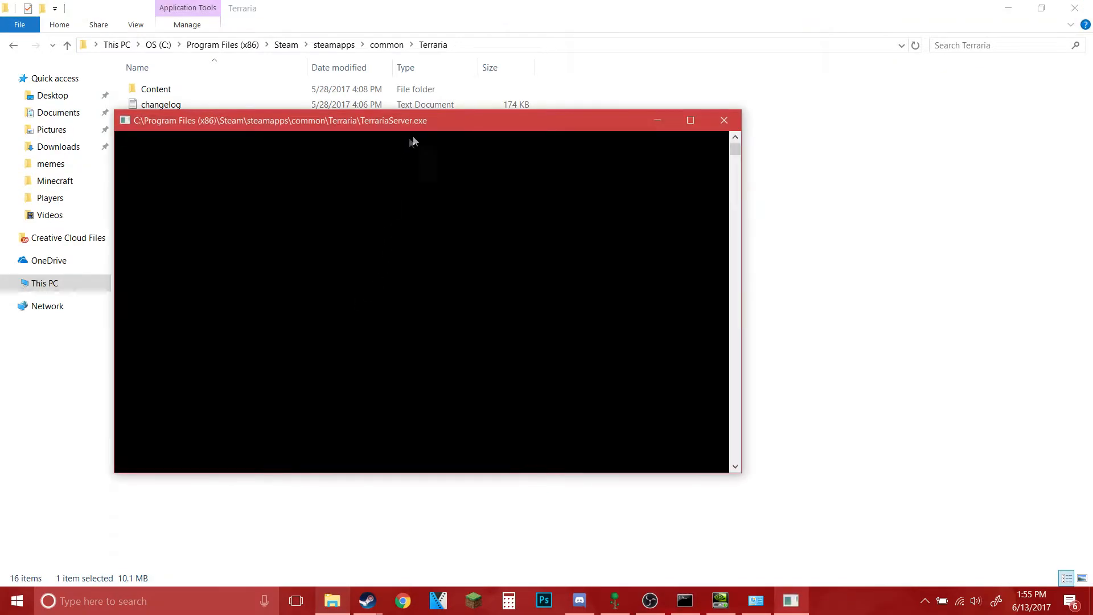
Reposition the server console, close it, relaunch TerrariaServer and place its window to the right.
drag(432, 121, 596, 85)
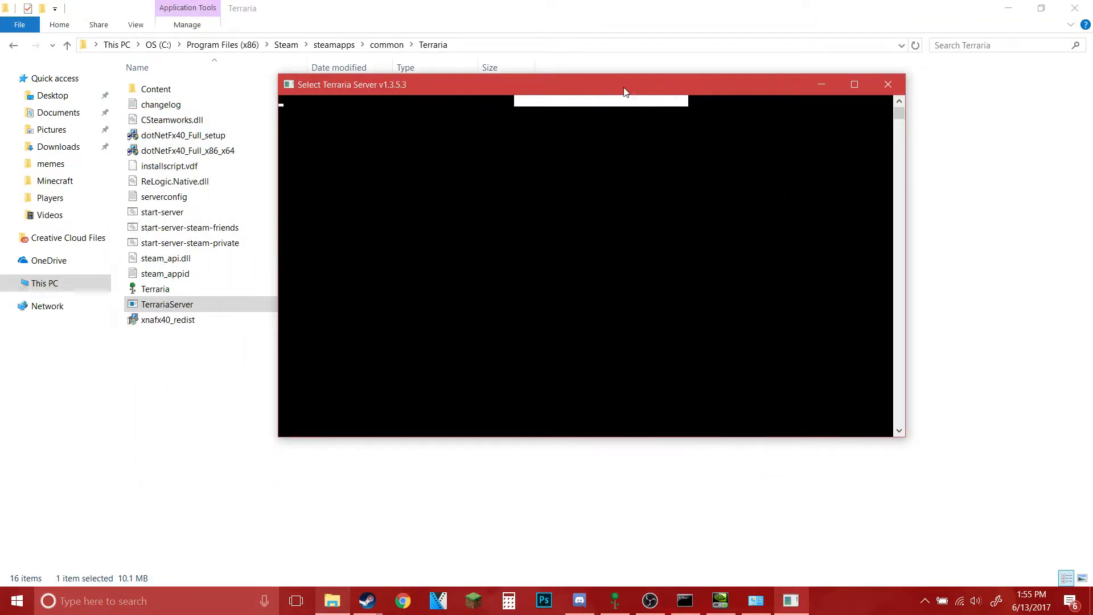
drag(469, 89, 676, 65)
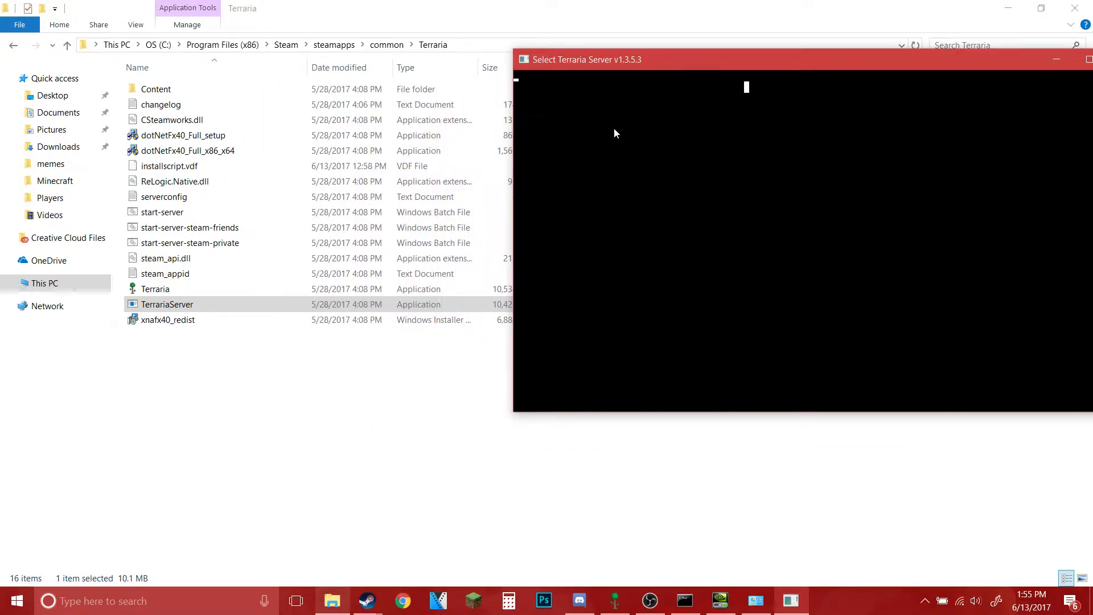
drag(753, 60, 714, 81)
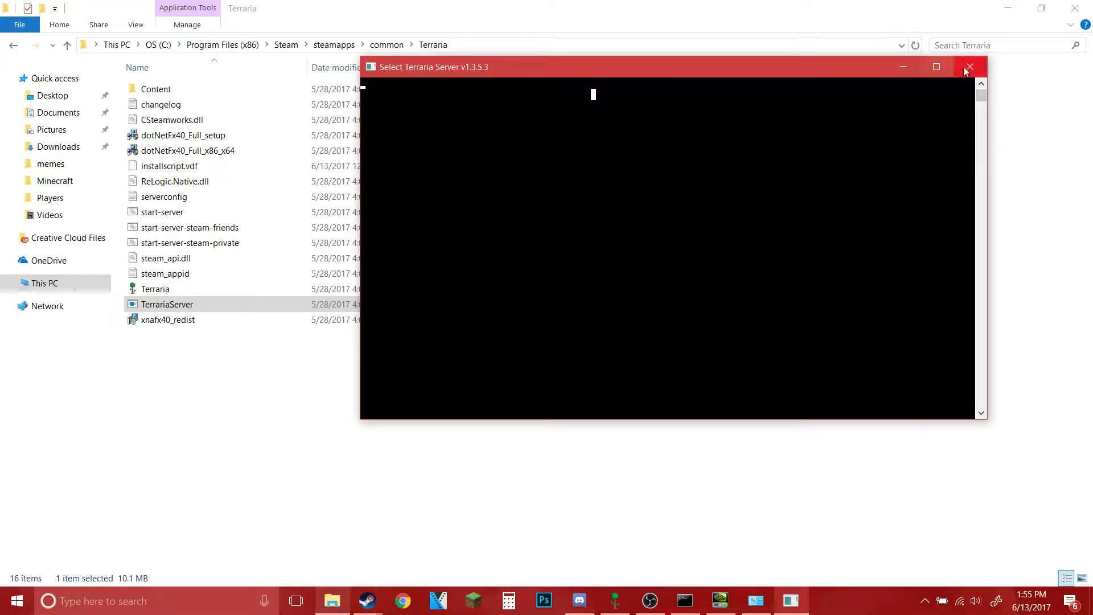
click(968, 68)
double_click(171, 305)
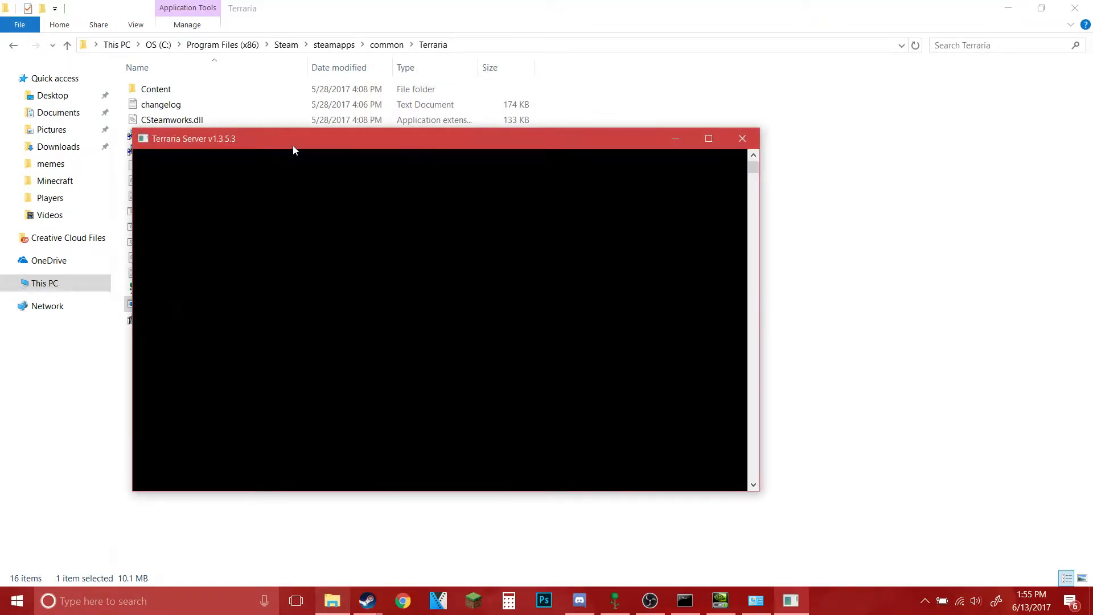
drag(293, 139, 518, 135)
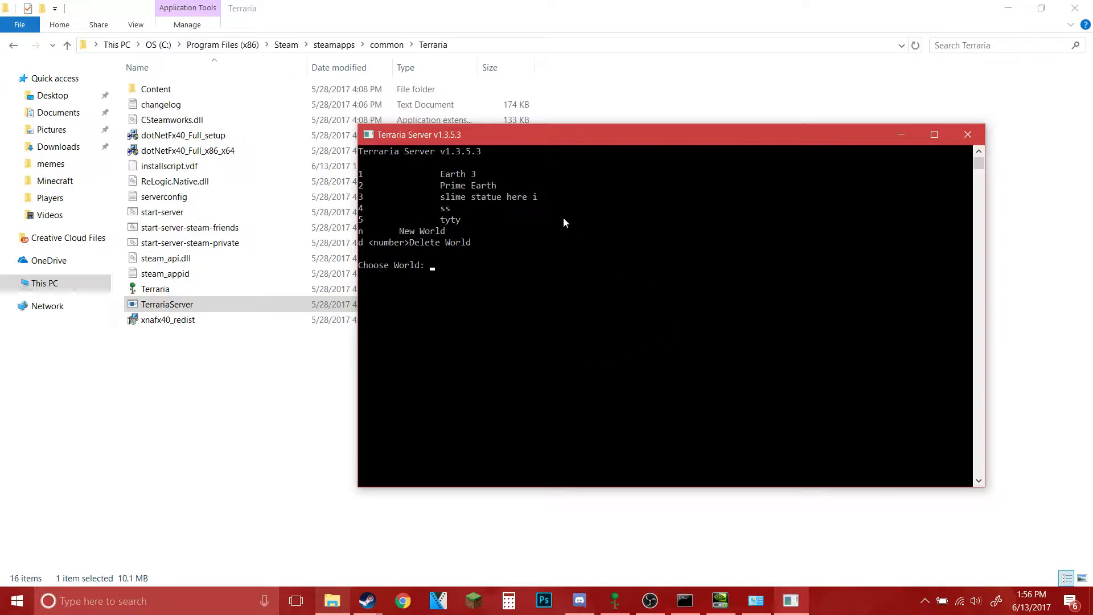
text(1)
Host world Earth 3 with a 3-player limit on default port 7777, then hide the server window.
key(Return)
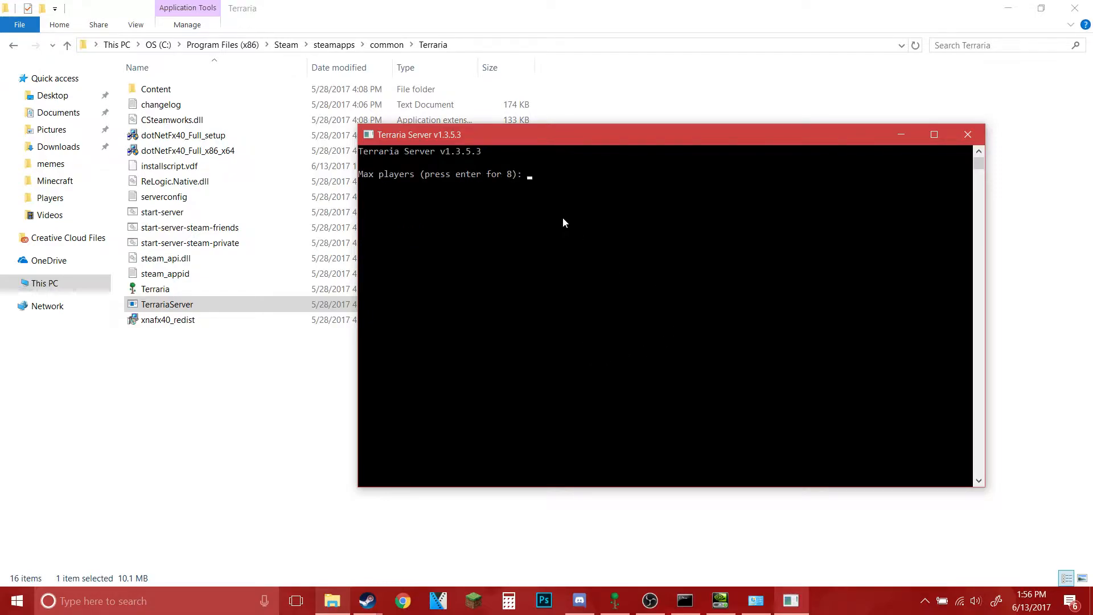
text(4)
key(Return)
key(Return)
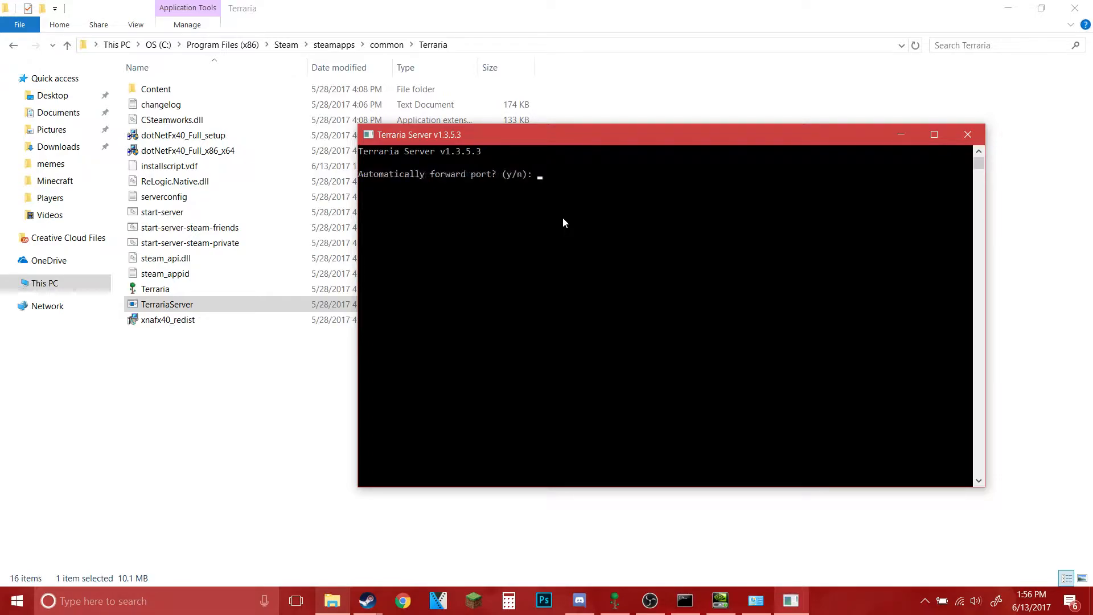
text(y)
key(Return)
key(Return)
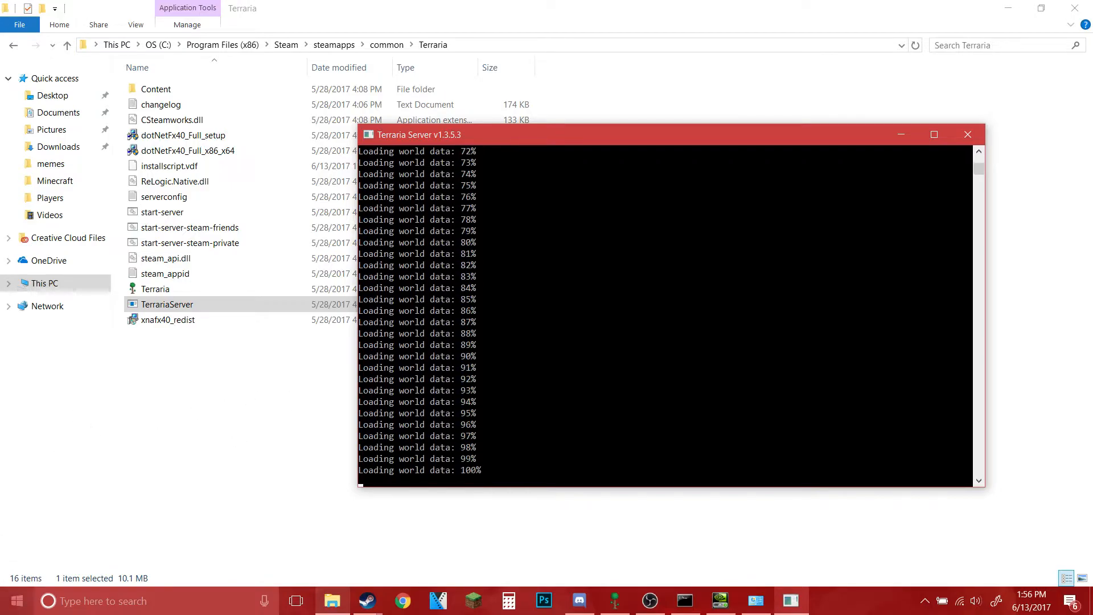
right_click(17, 601)
click(39, 597)
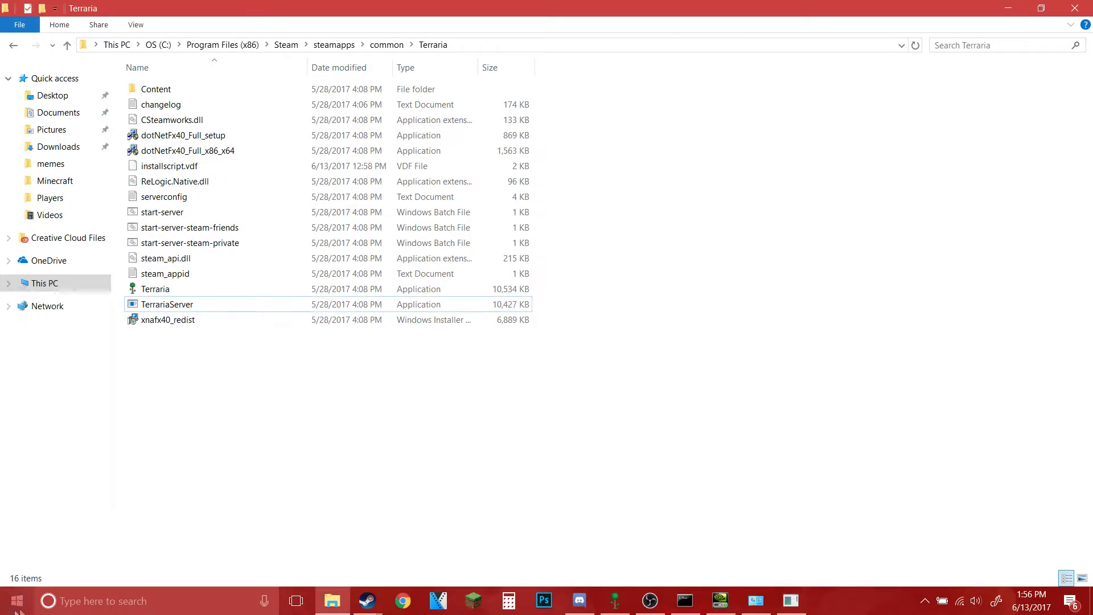
Launch Command Prompt via Run and list the network adapters with ipconfig.
right_click(18, 601)
click(58, 555)
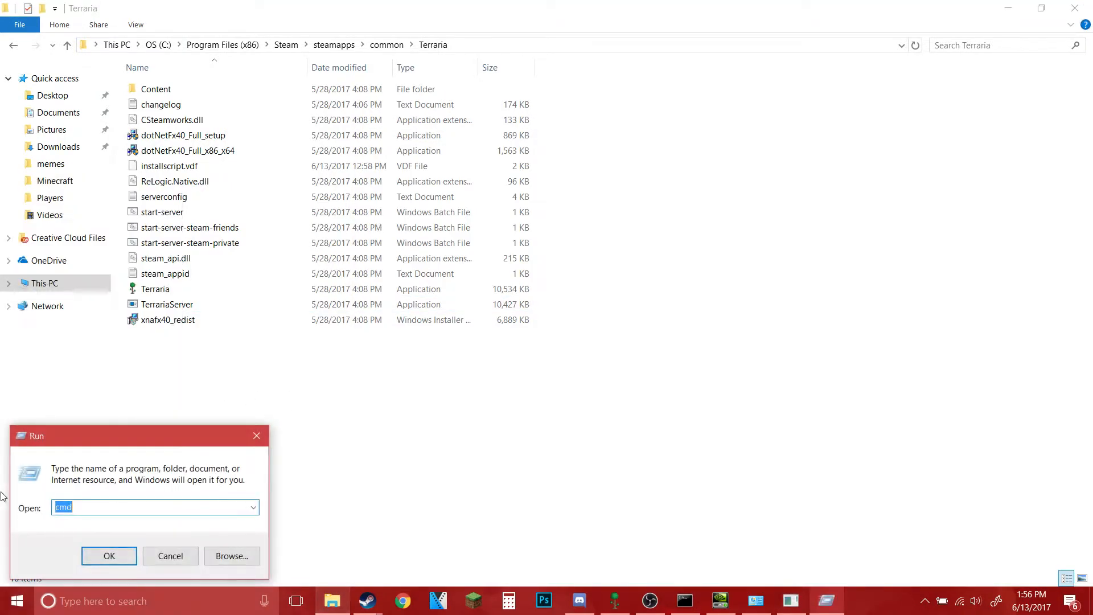
key(Return)
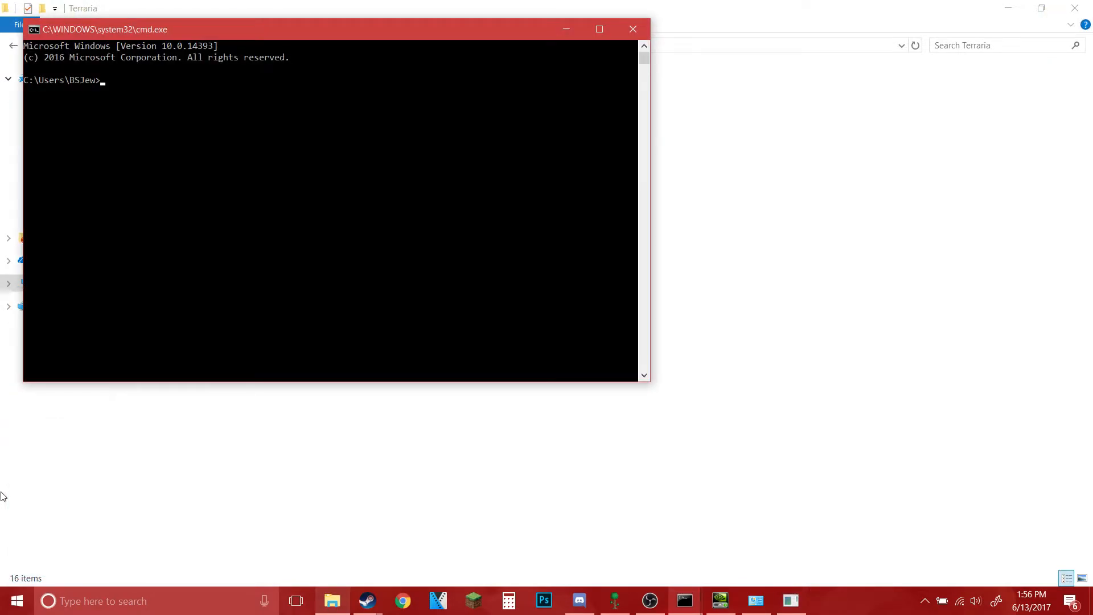
text(ipconfig)
key(Return)
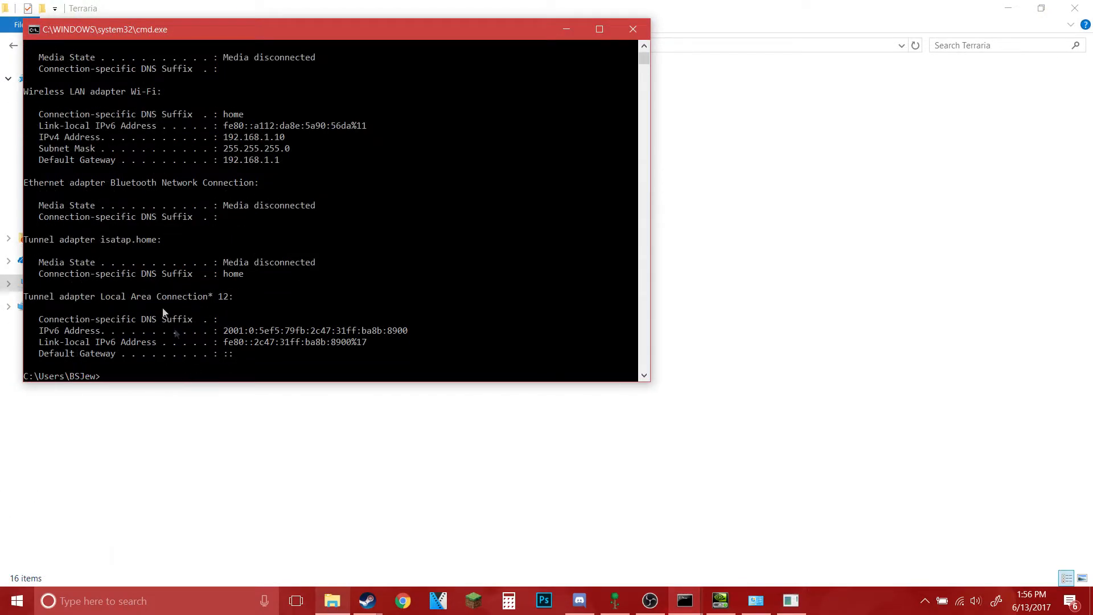
scroll(163, 313, up, 5)
scroll(135, 242, down, 2)
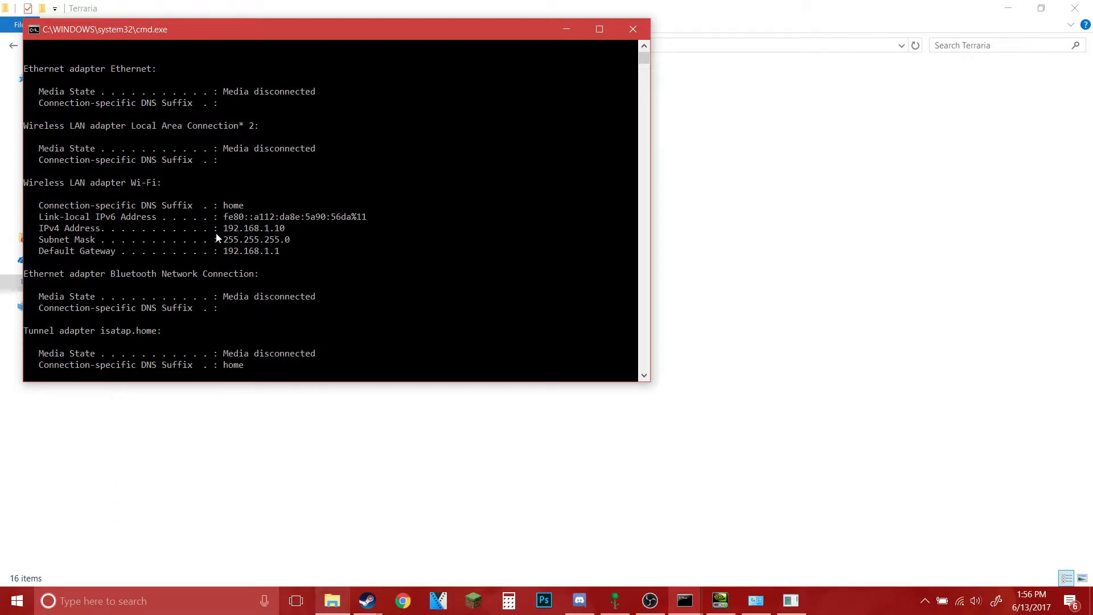
Highlight the Wi-Fi IPv4 address 192.168.1.10, centre the console and head to Control Panel.
drag(223, 228, 193, 184)
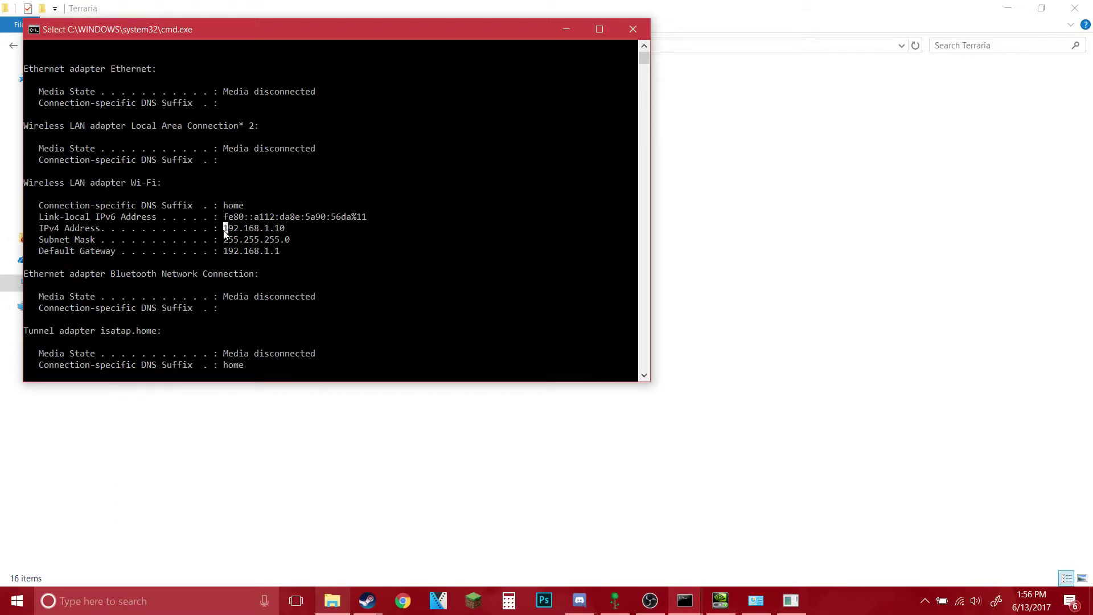
click(250, 217)
drag(352, 36, 700, 124)
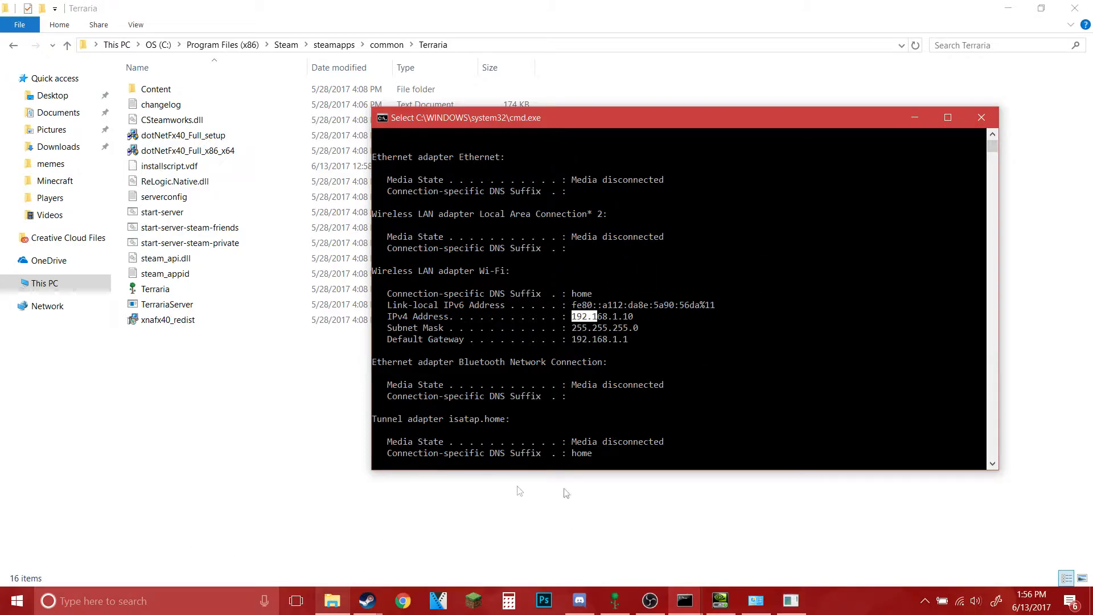
click(756, 601)
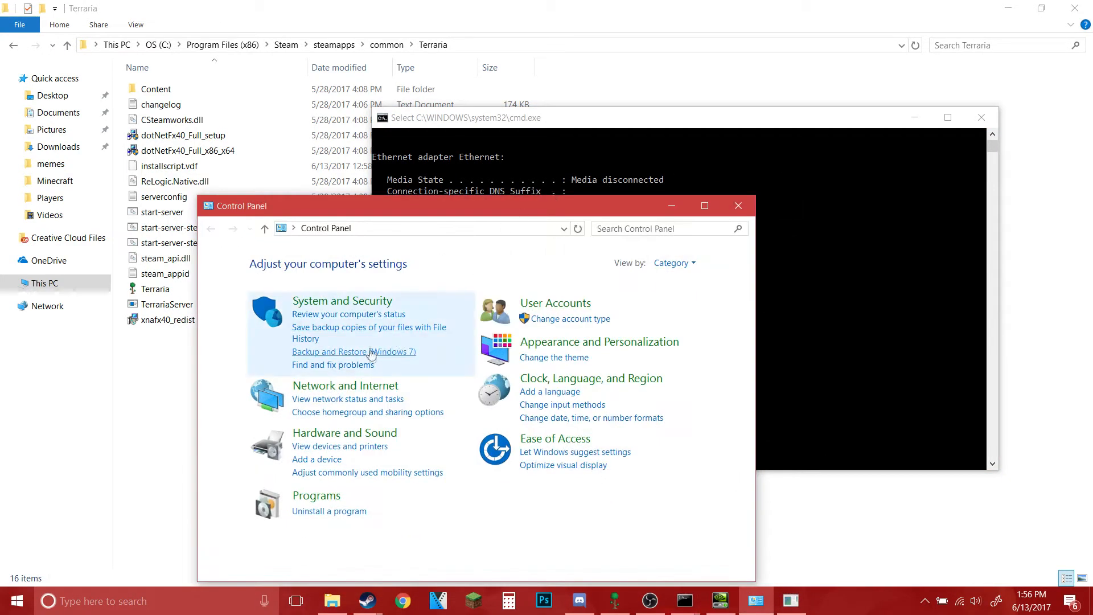
Show Windows Firewall status under System and Security, maximized full screen.
click(373, 308)
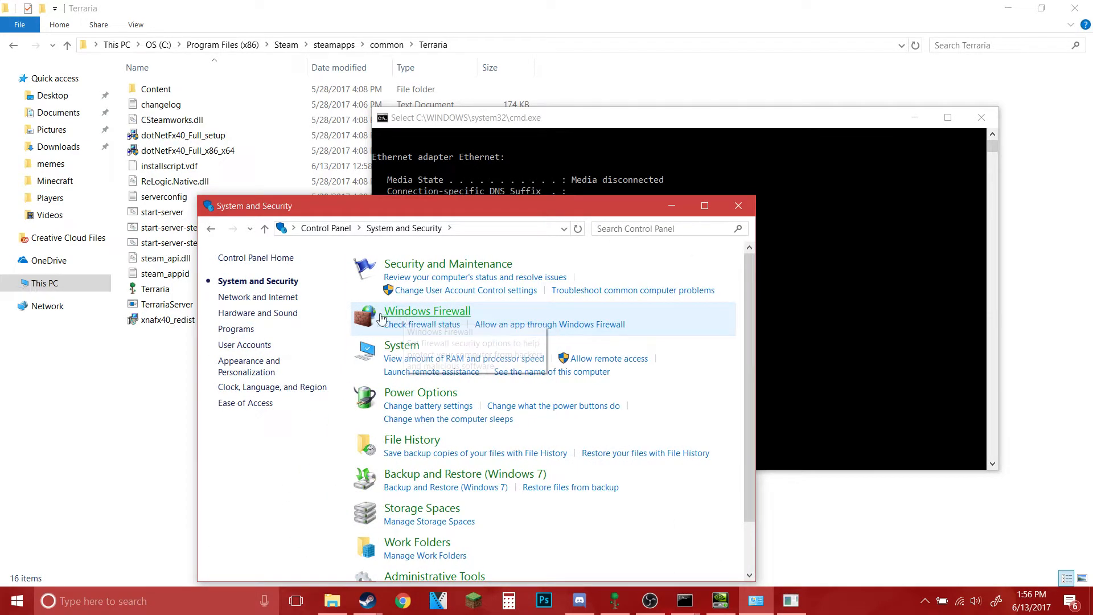
click(403, 316)
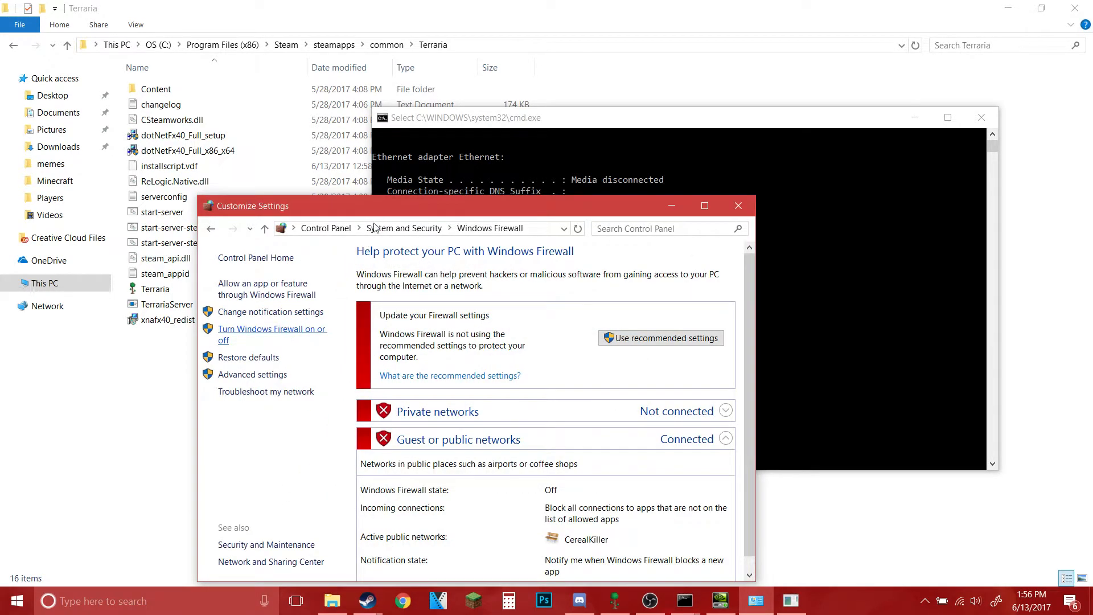
double_click(384, 206)
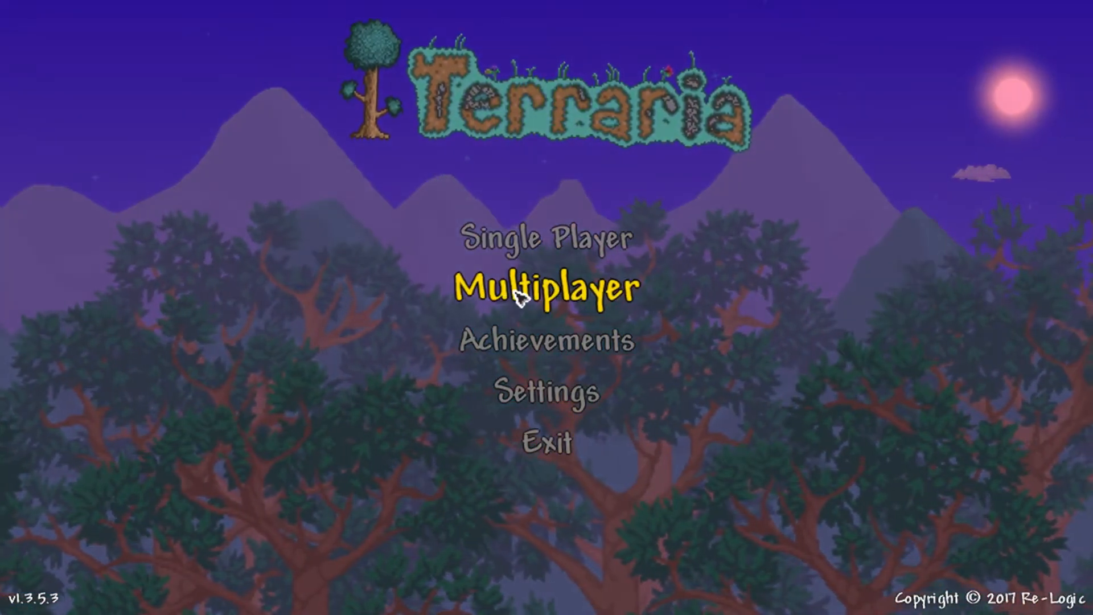
Start Join via IP in Multiplayer with a chosen character, enter an address, then back out to redo it.
click(530, 291)
click(547, 310)
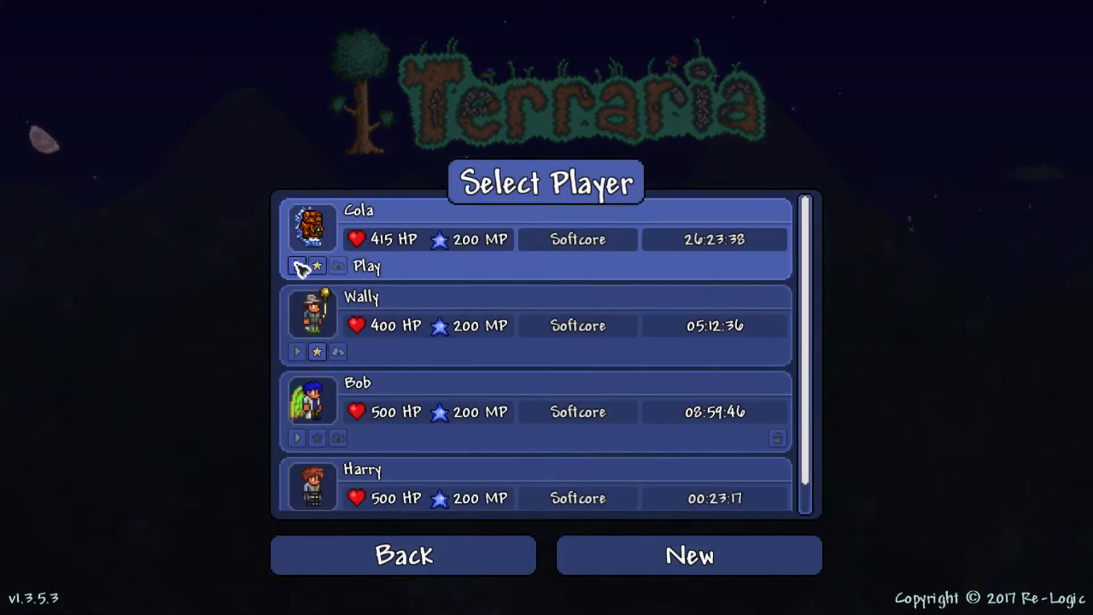
click(297, 266)
key(BackSpace)
key(BackSpace)
key(BackSpace)
key(BackSpace)
key(BackSpace)
key(BackSpace)
key(BackSpace)
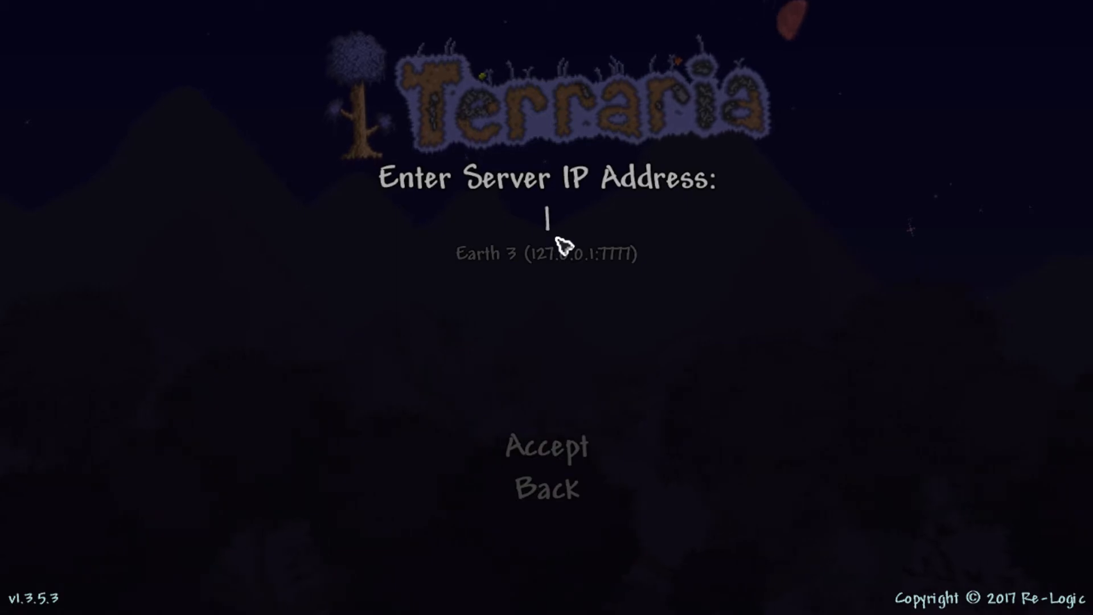
text(192)
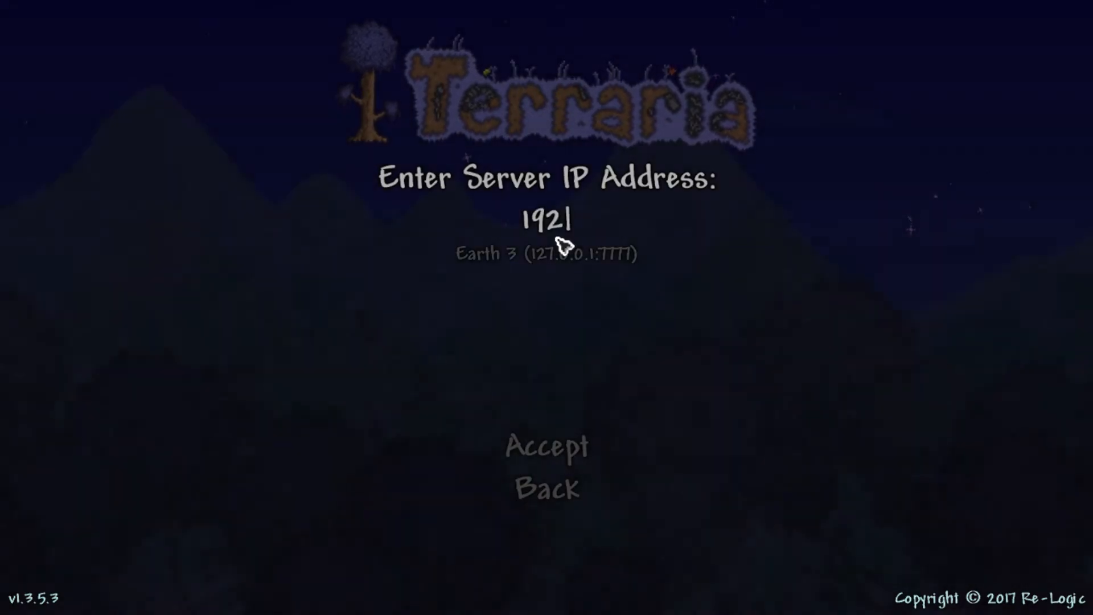
text(.168.1.1)
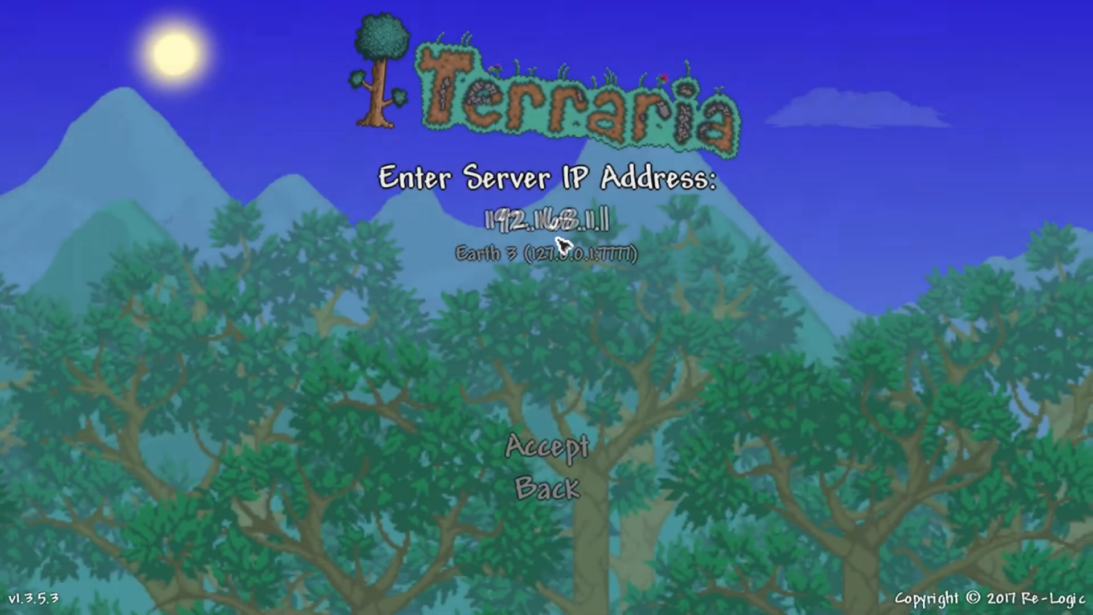
text(0)
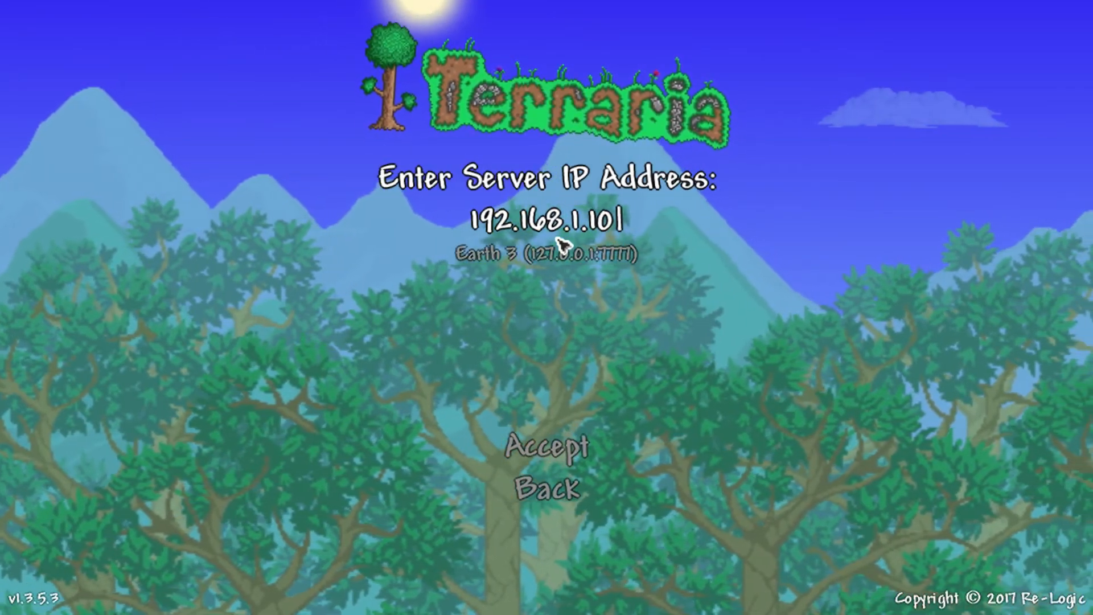
key(Return)
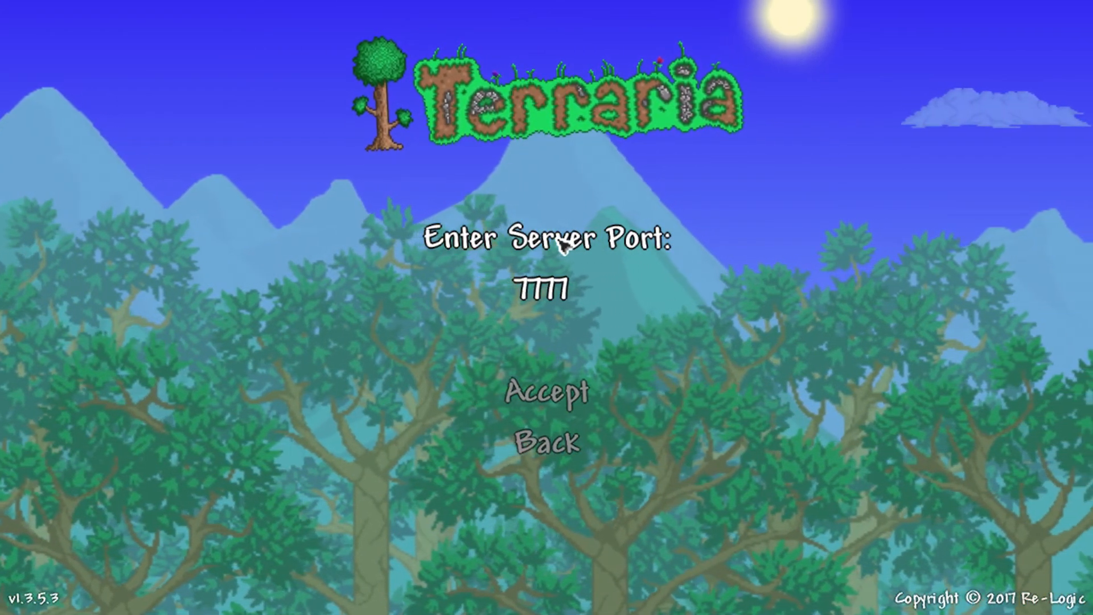
key(Return)
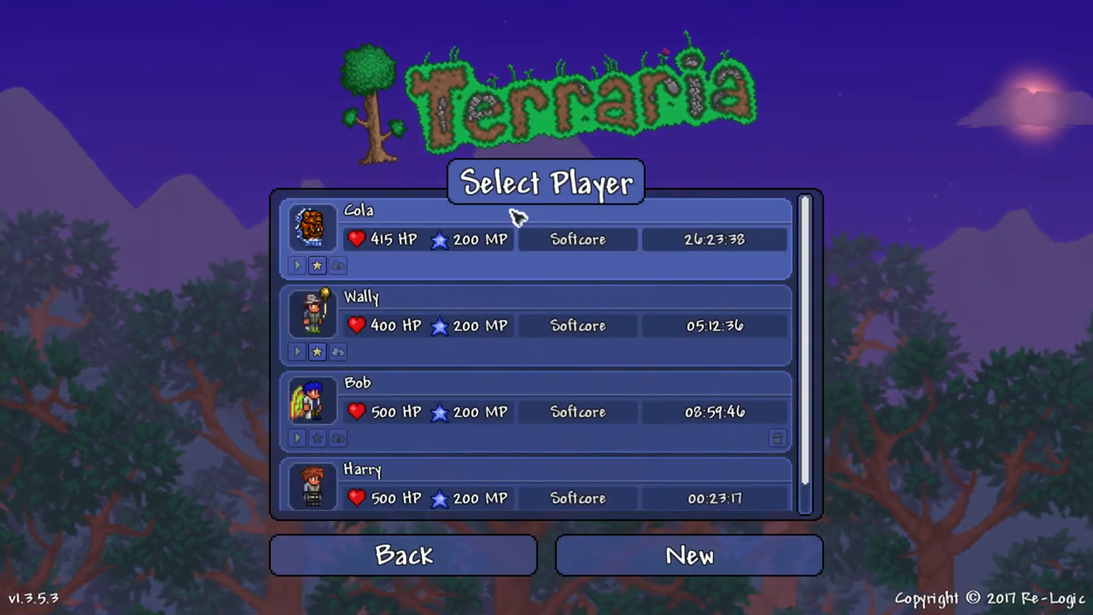
Rejoin with the same character at 127.0.0.1 on port 7777 and connect to the server.
click(297, 266)
key(BackSpace)
key(BackSpace)
key(BackSpace)
key(BackSpace)
key(BackSpace)
key(BackSpace)
key(BackSpace)
key(BackSpace)
key(BackSpace)
text(27.0.0.1)
key(Return)
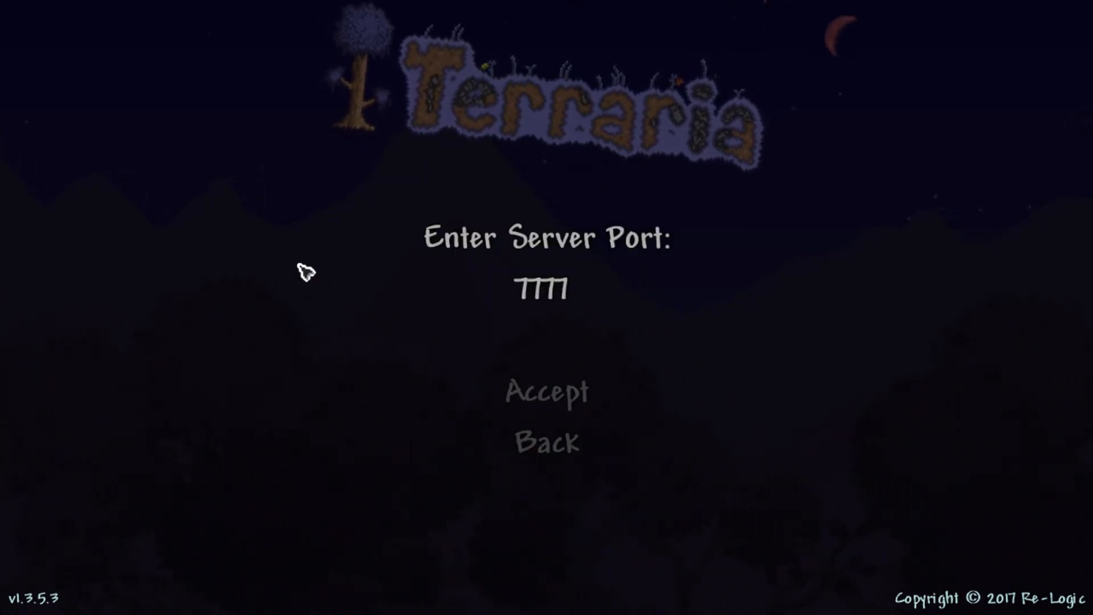
key(Return)
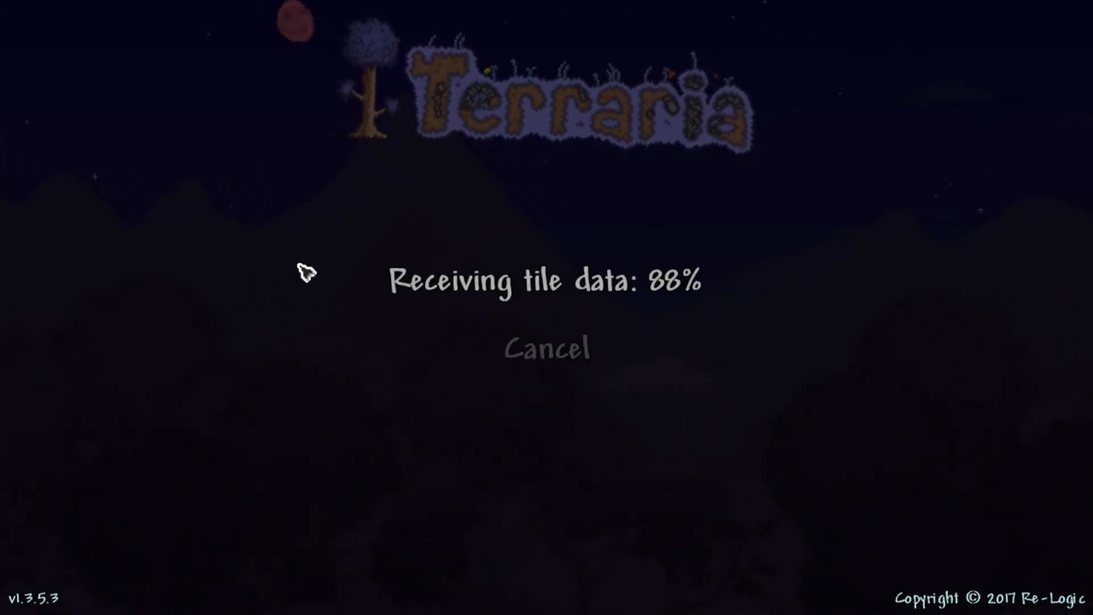
Move and fly the character Cola up past the house and across Earth 3.
key(d)
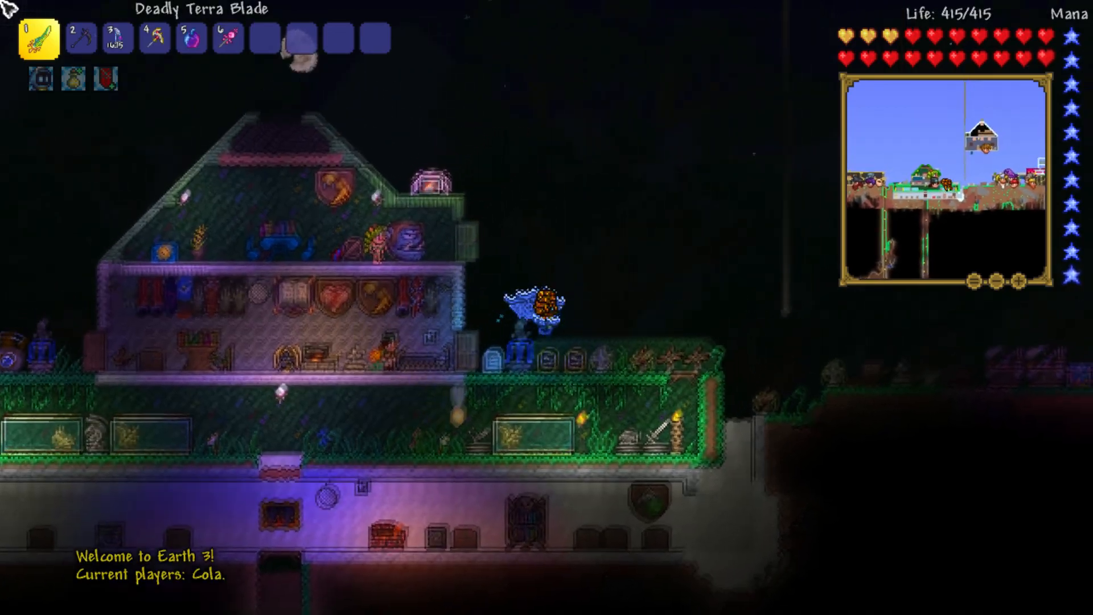
key(space)
key(space)
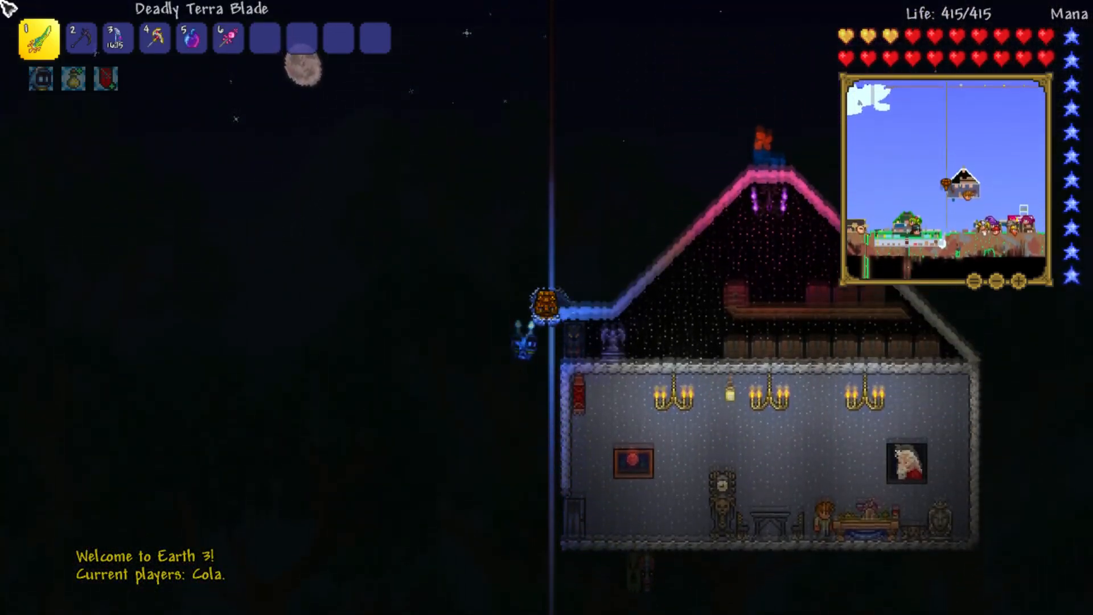
key(space)
key(d)
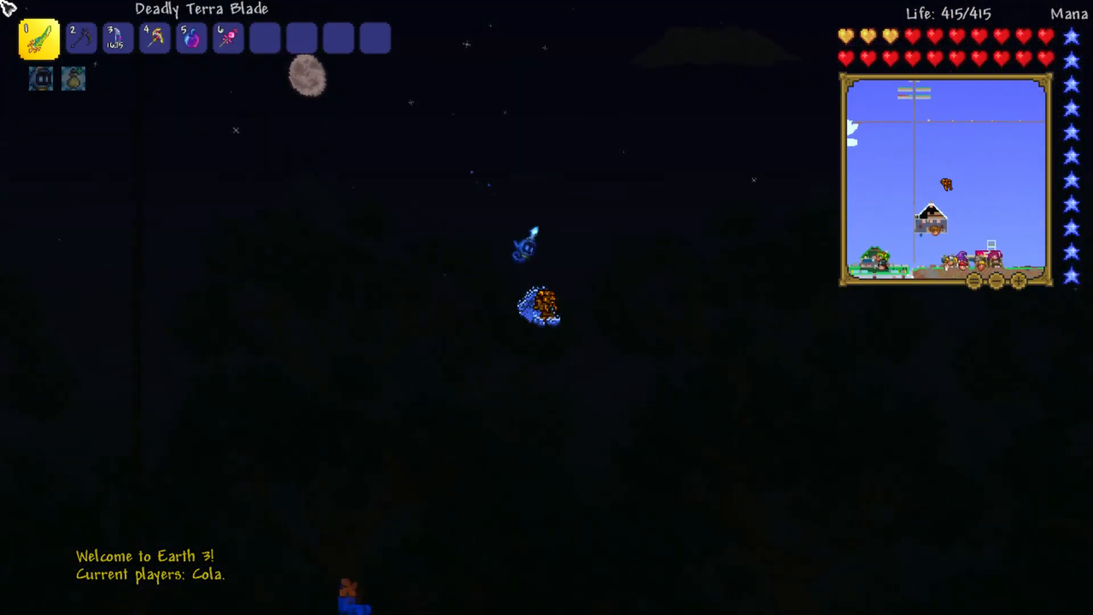